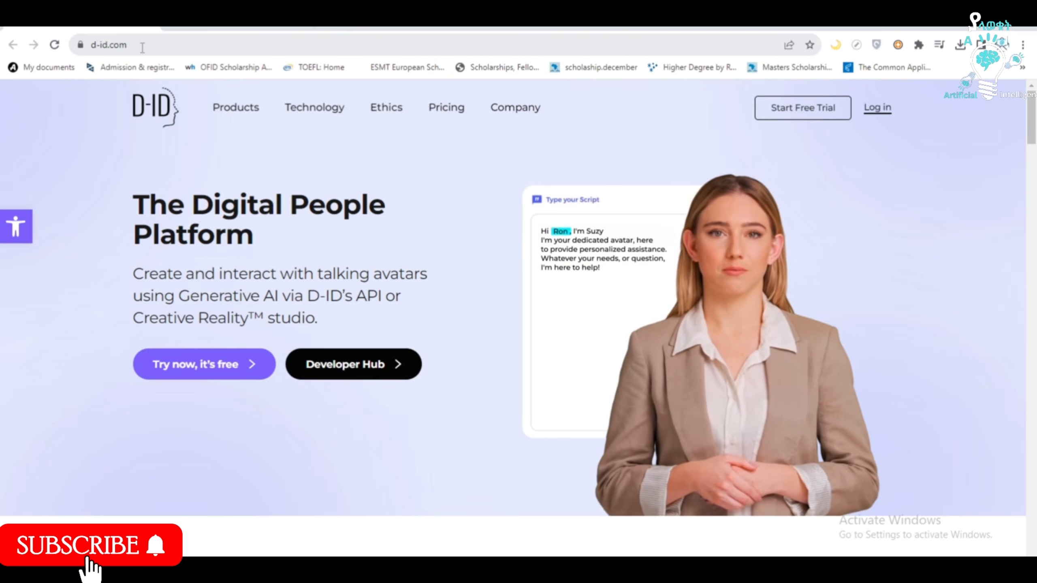
# Enter the Creative Reality Studio from the D-ID homepage and start a new video.
pyautogui.click(240, 367)
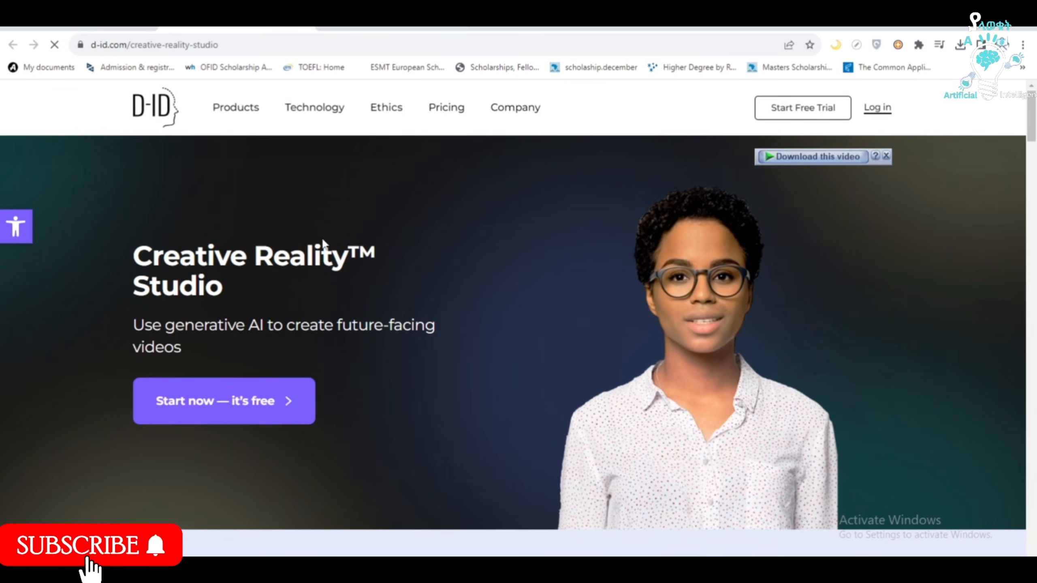
pyautogui.click(256, 410)
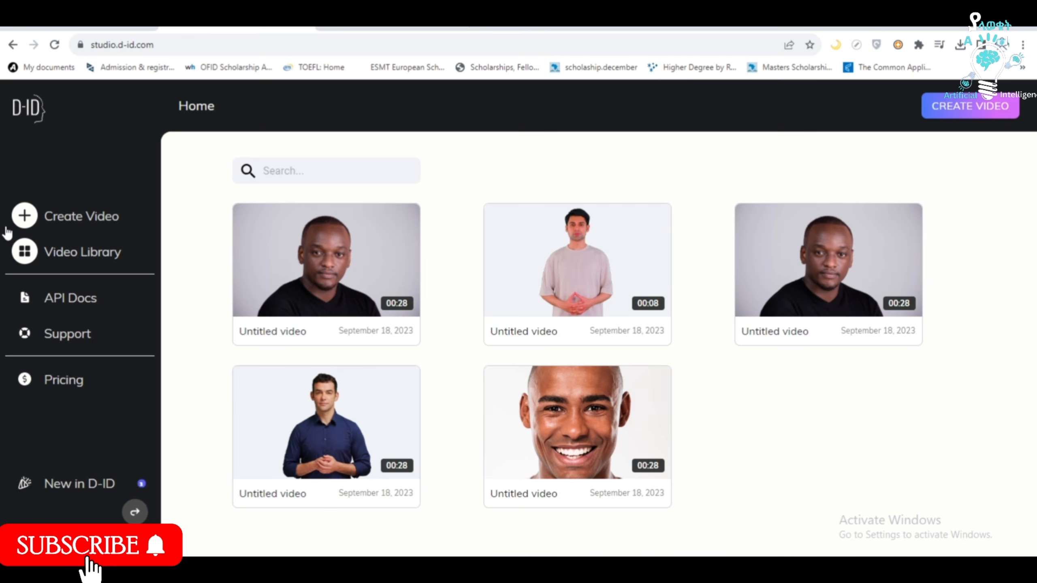
pyautogui.click(44, 221)
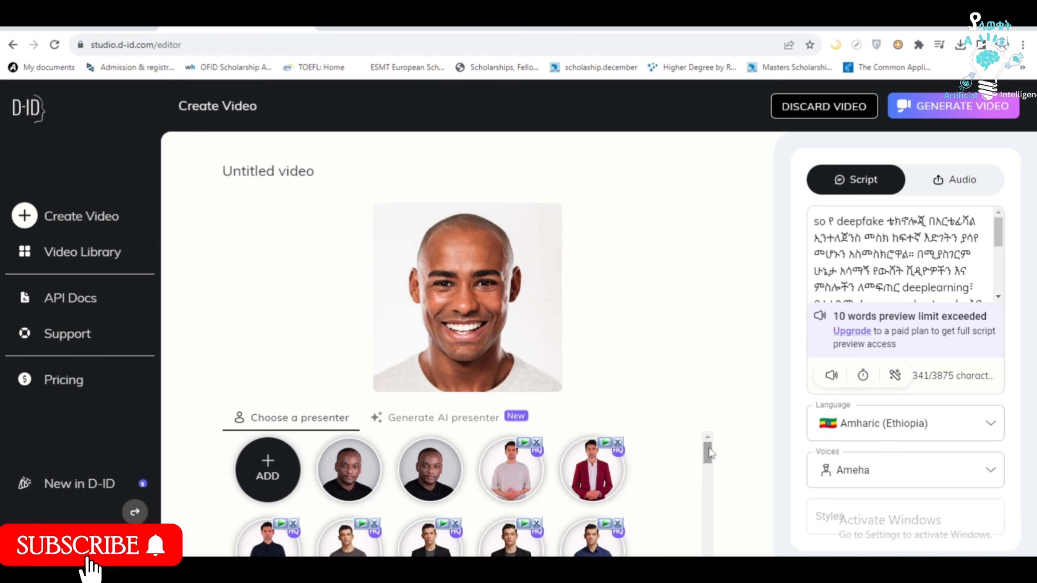
# Choose the presenter in the beige T-shirt and clear the existing script.
pyautogui.moveTo(708, 452)
pyautogui.mouseDown()
pyautogui.moveTo(708, 531)
pyautogui.moveTo(709, 453)
pyautogui.mouseUp()
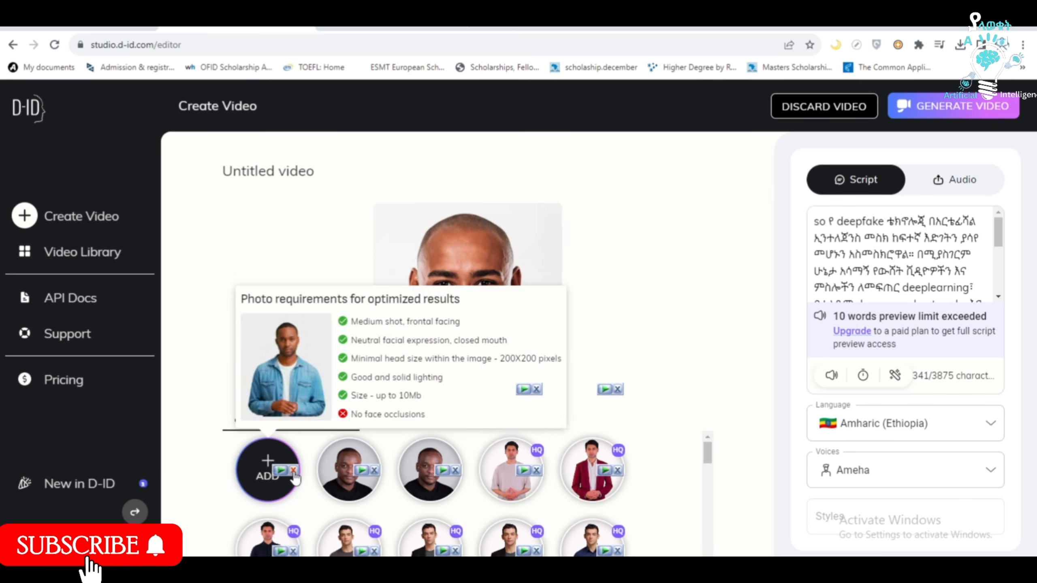
pyautogui.moveTo(292, 474)
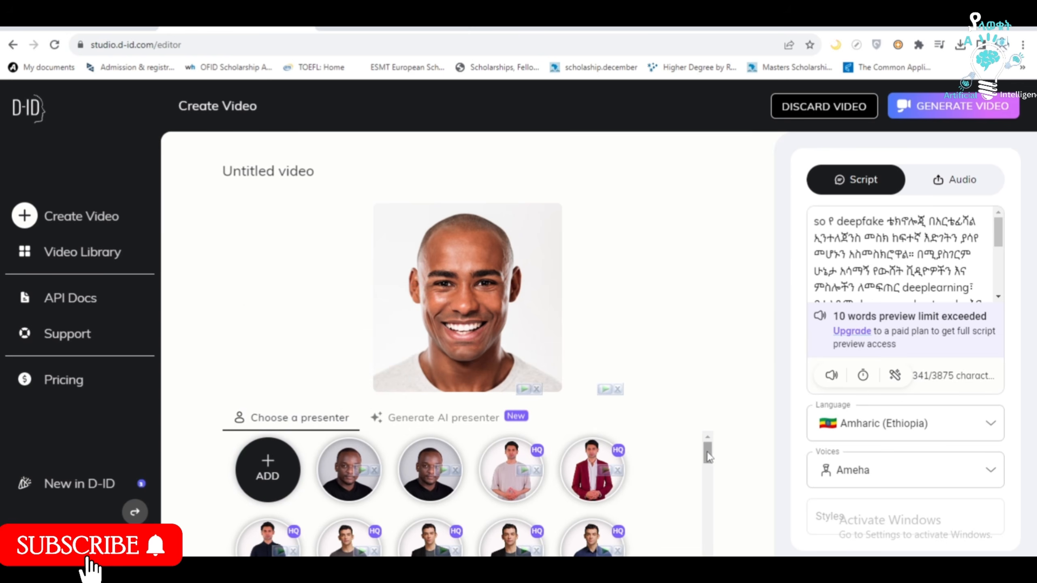
pyautogui.moveTo(706, 451); pyautogui.dragTo(710, 425)
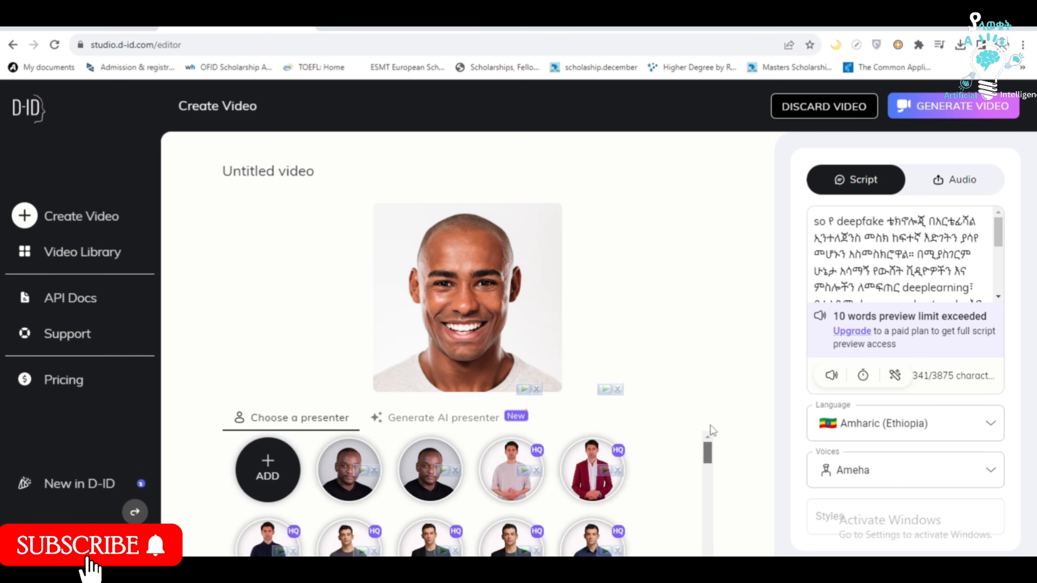
pyautogui.click(511, 474)
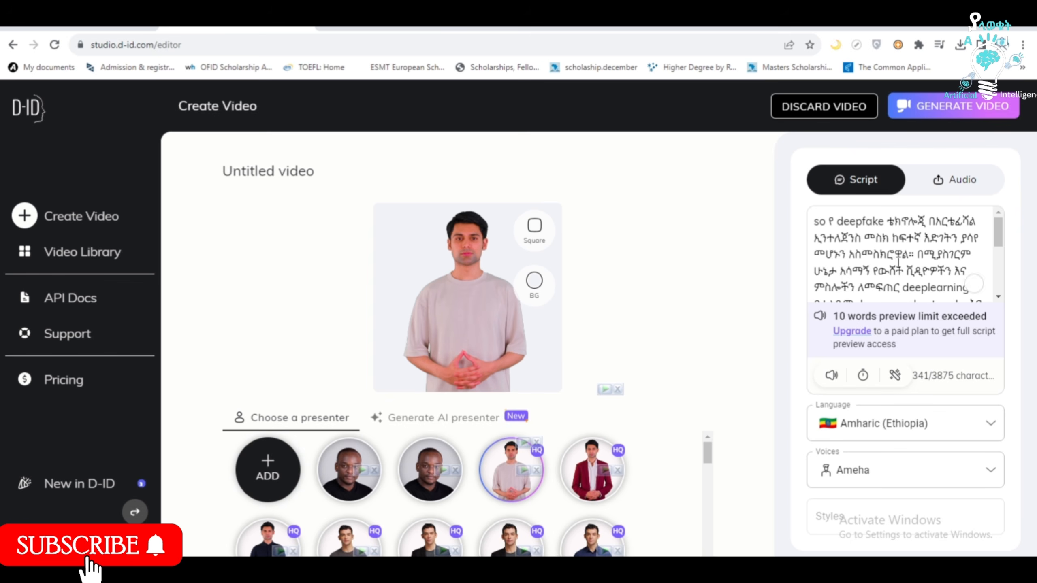
pyautogui.hotkey('ctrl', 'a')
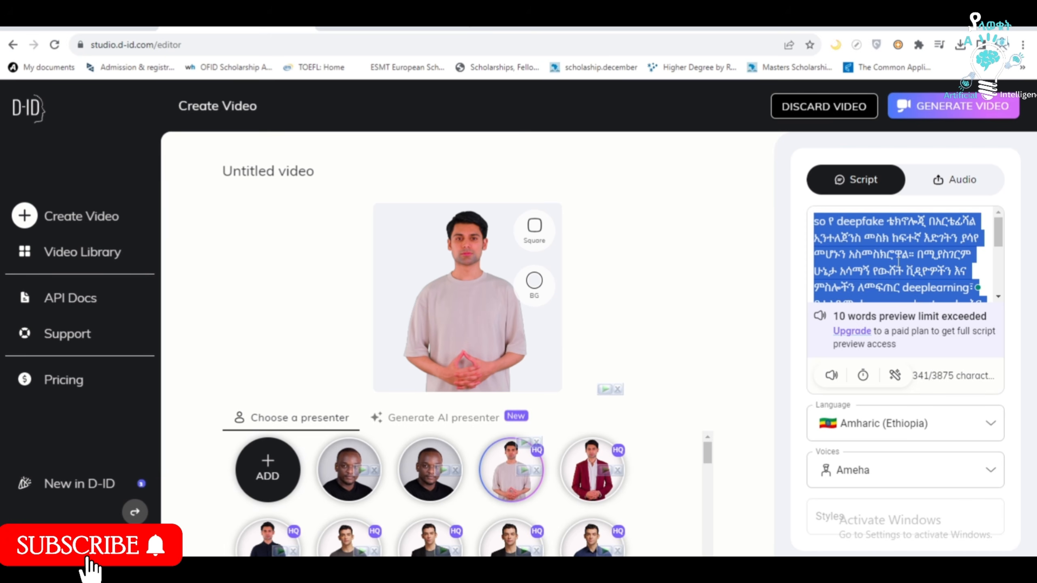
pyautogui.press('BackSpace')
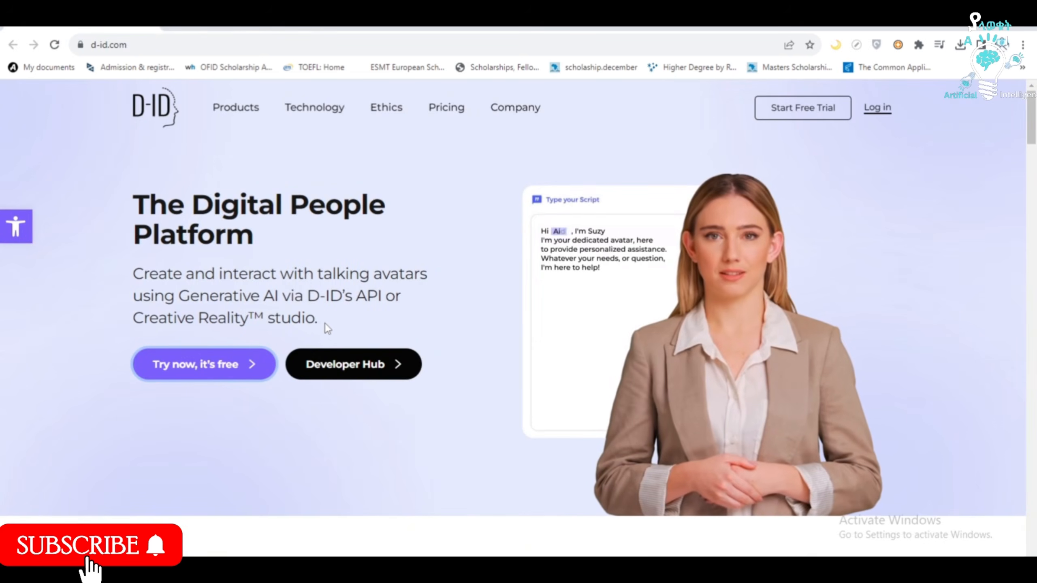
# Replace the script with the D-ID homepage tagline "Create and interact with talking avatars using Generative AI via D-ID's API or Creative Reality™ studio.".
pyautogui.moveTo(325, 321); pyautogui.dragTo(135, 273)
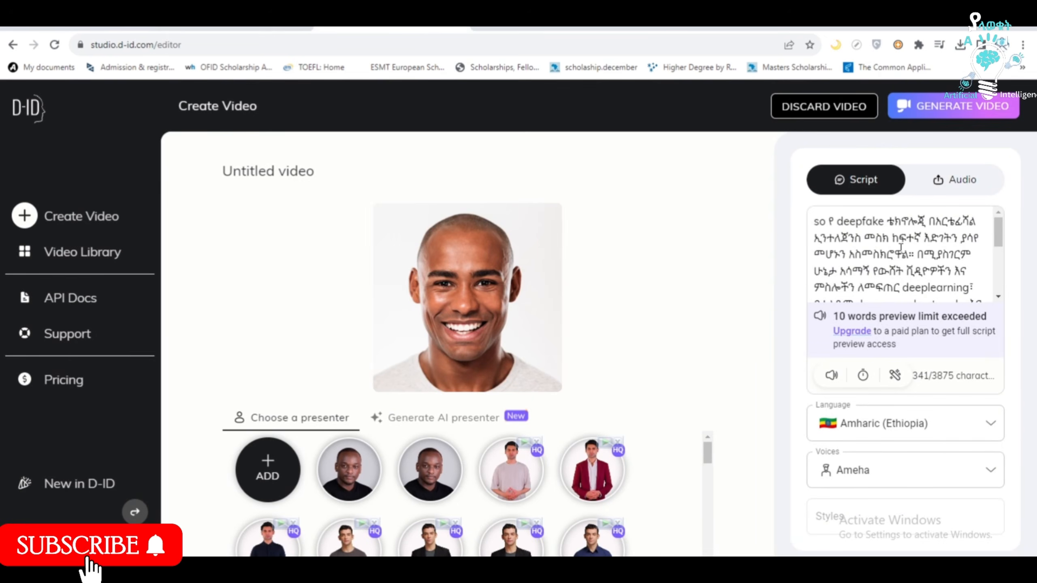
pyautogui.hotkey('ctrl', 'a')
pyautogui.press('BackSpace')
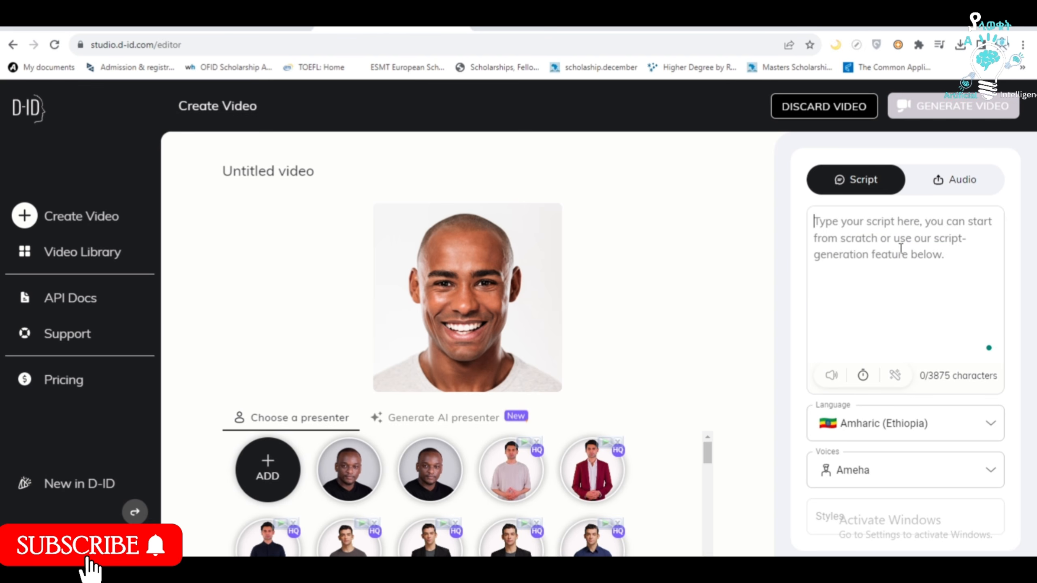
pyautogui.write("Create and interact with talking avatars using Generative AI via D-ID's API or Creative Reality™ studio.")
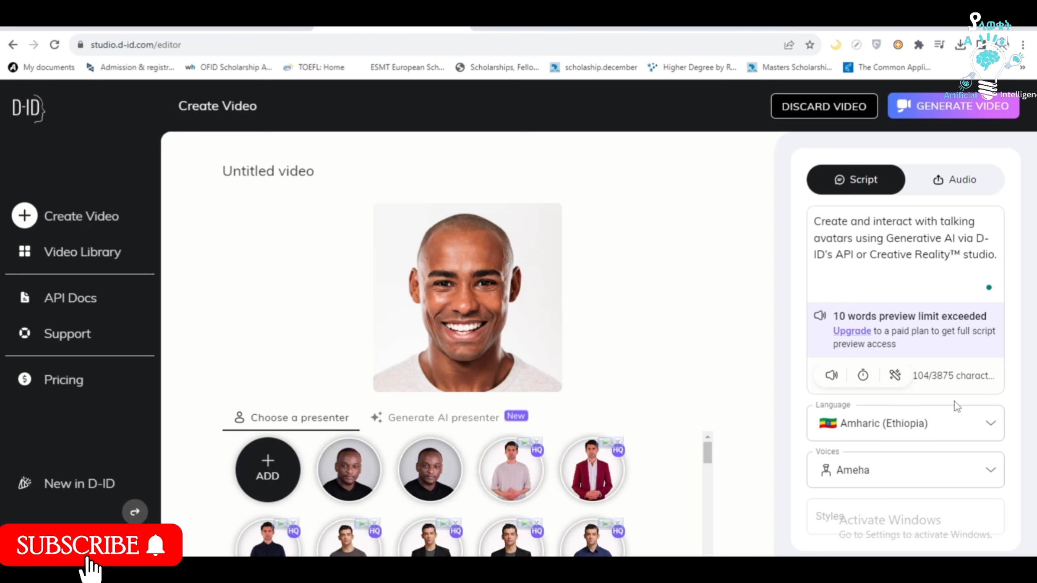
# Set the script language to English (United States) and the voice to Jason.
pyautogui.click(927, 429)
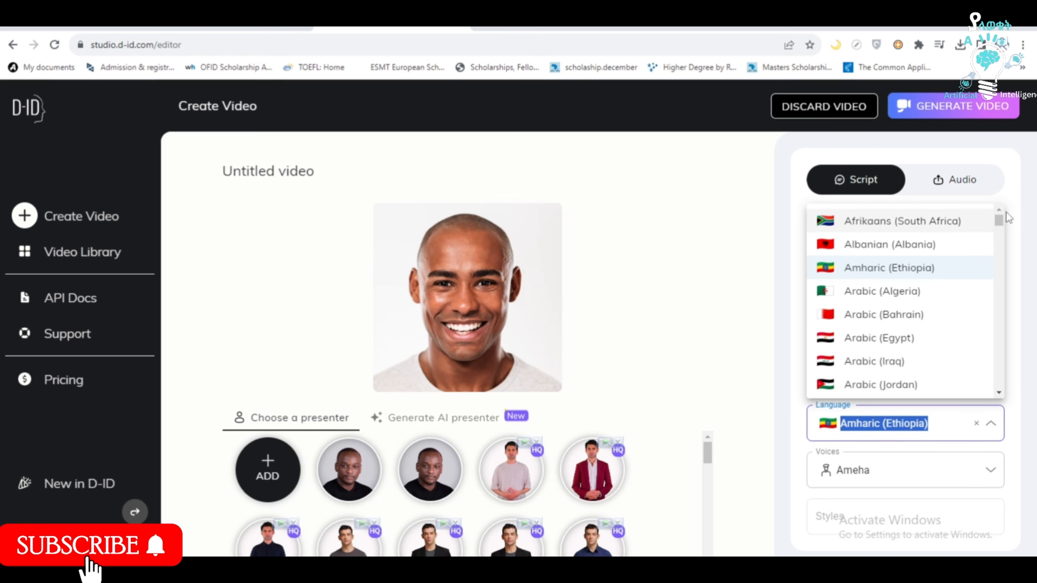
pyautogui.moveTo(999, 224); pyautogui.dragTo(998, 292)
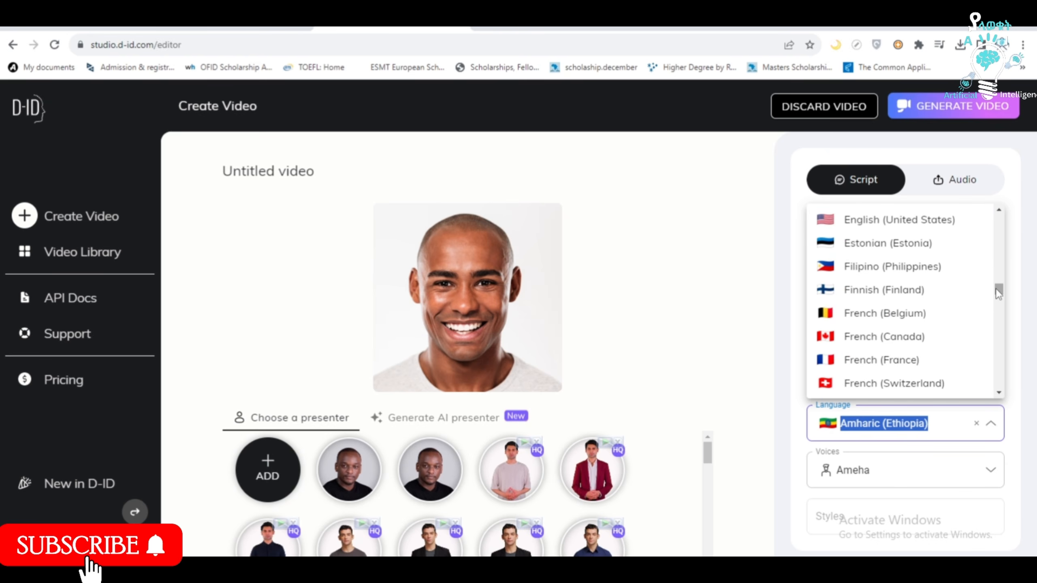
pyautogui.click(918, 221)
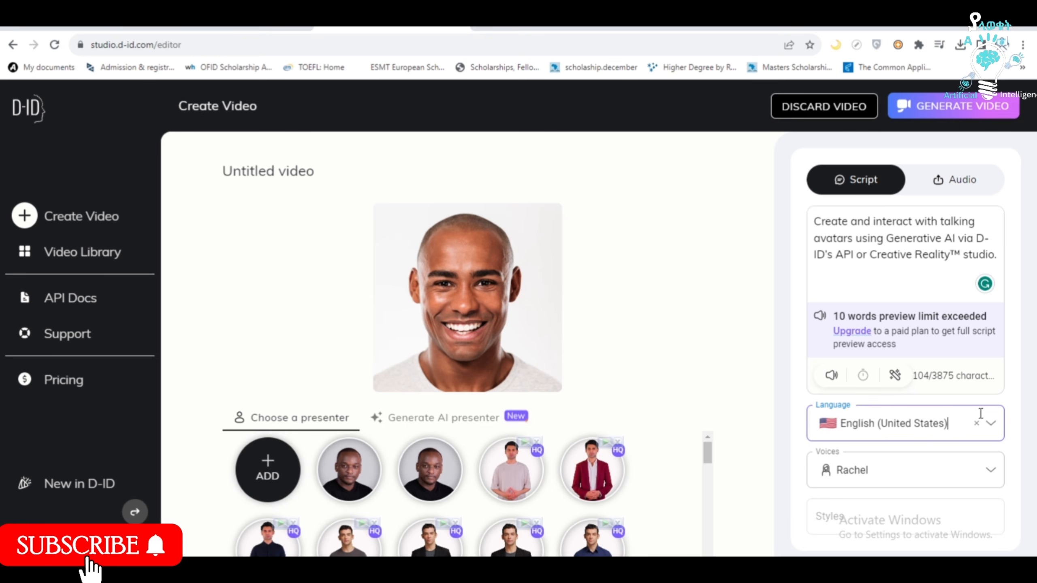
pyautogui.click(947, 474)
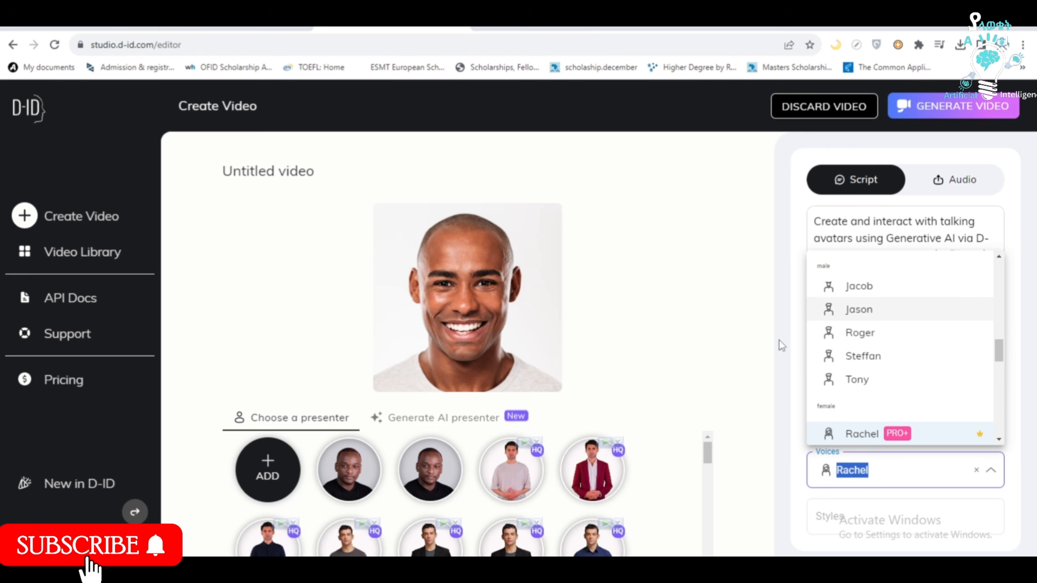
pyautogui.click(798, 350)
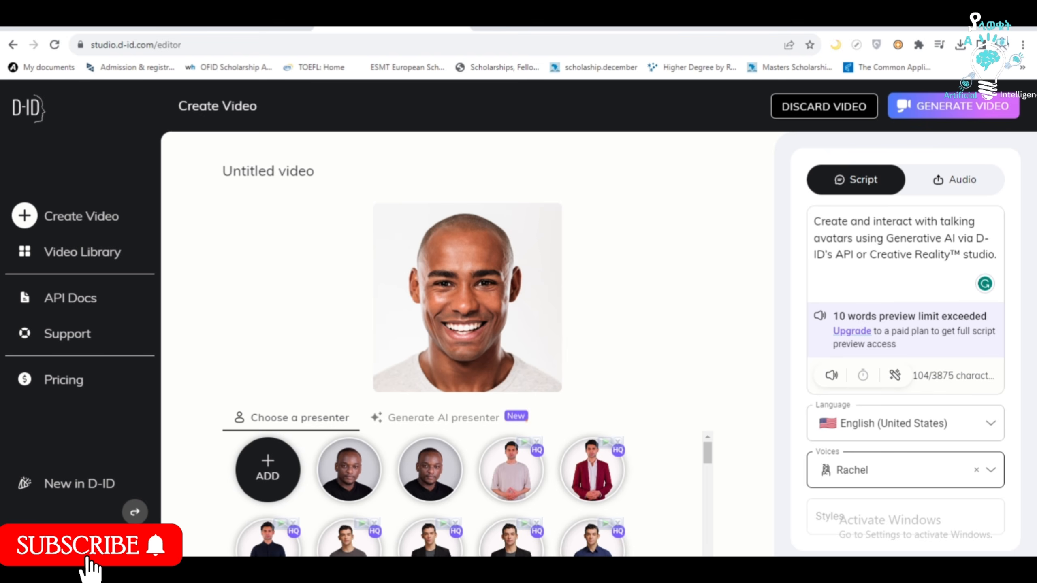
pyautogui.click(933, 477)
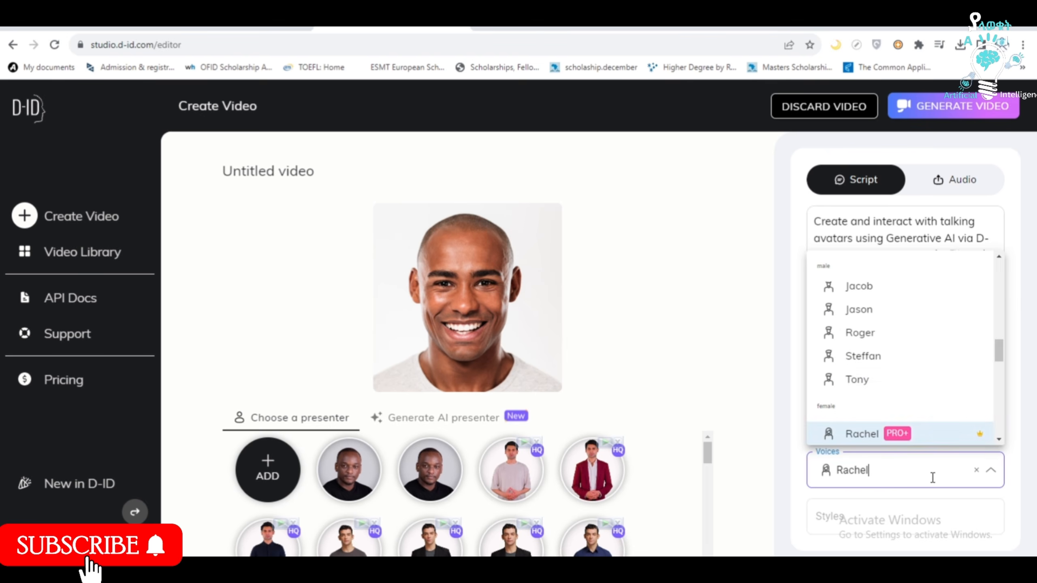
pyautogui.click(871, 315)
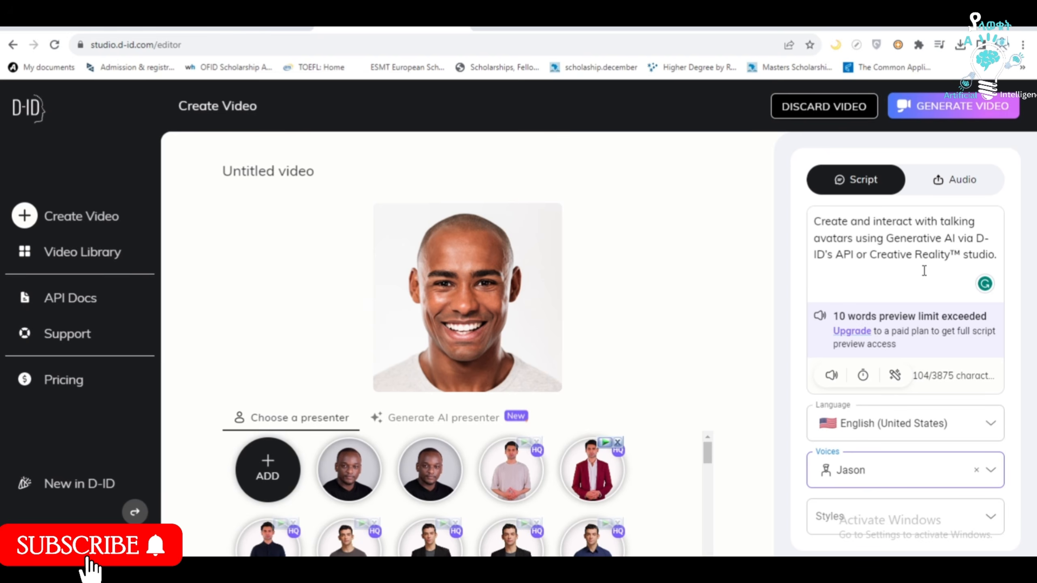
# Select the presenter in the beige T-shirt and generate the video.
pyautogui.click(489, 490)
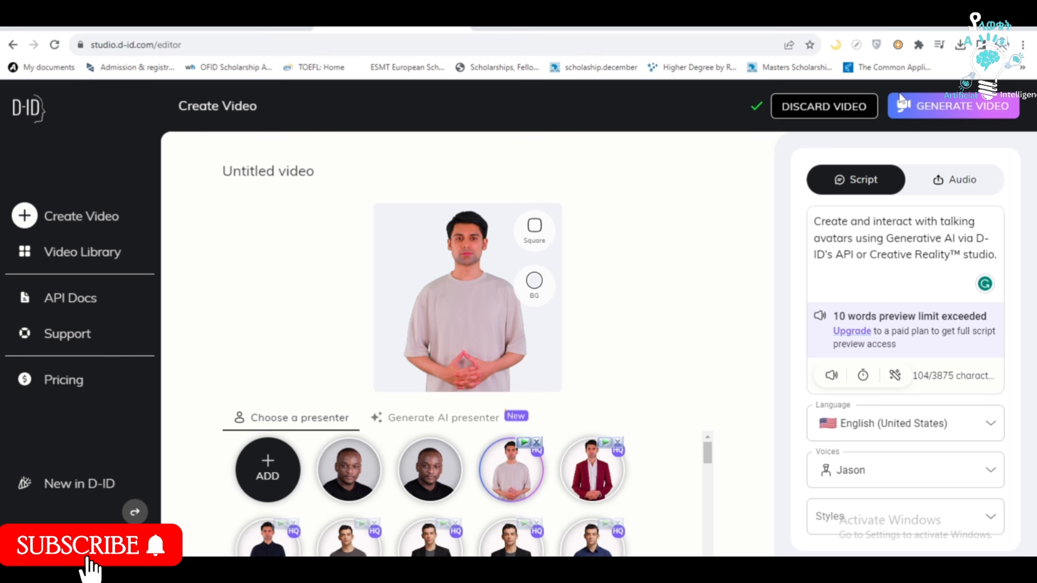
pyautogui.click(935, 107)
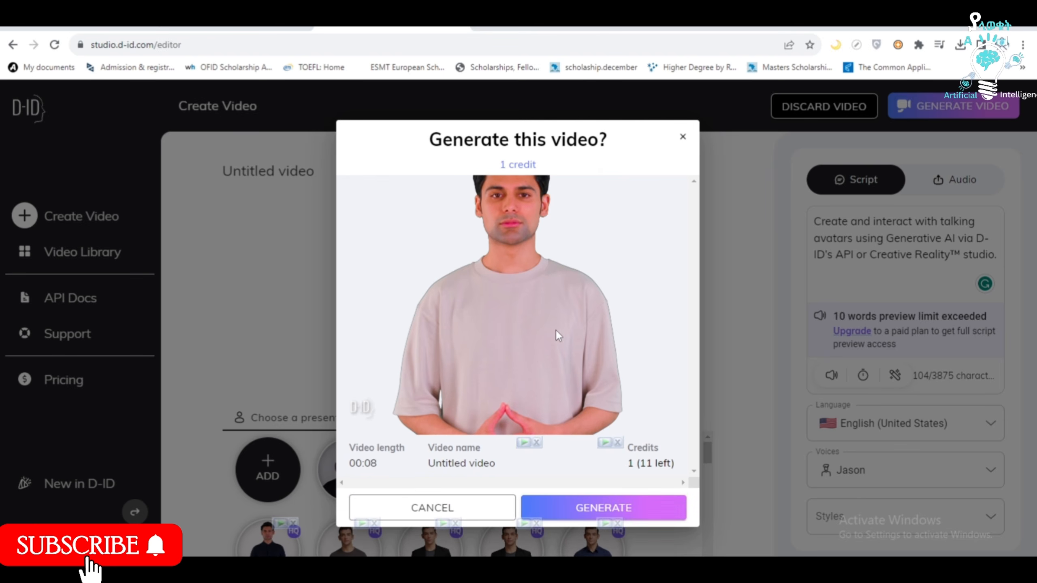
pyautogui.click(584, 508)
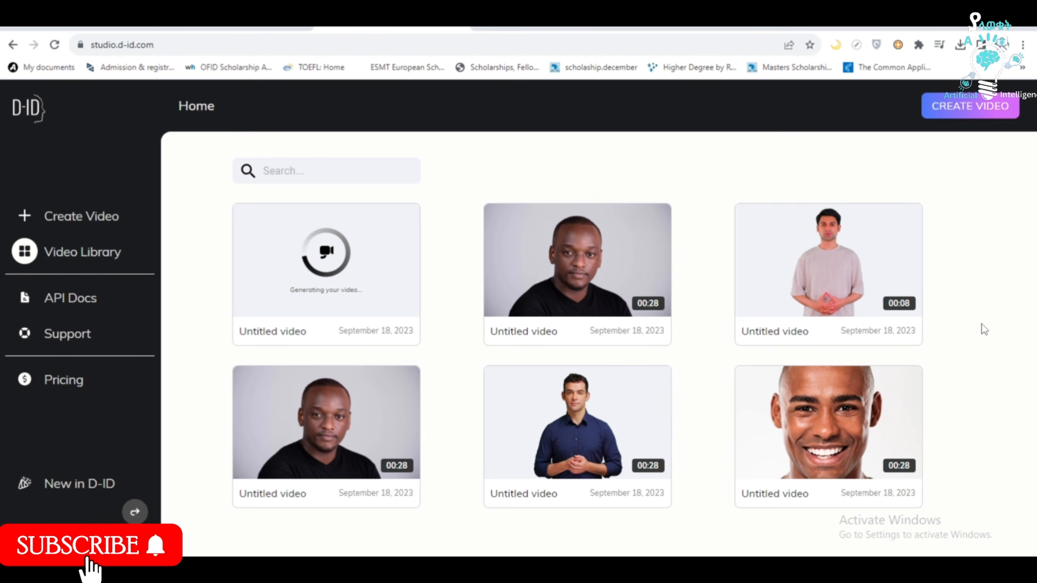
# Play the newly generated video from the video library and download it.
pyautogui.moveTo(815, 263)
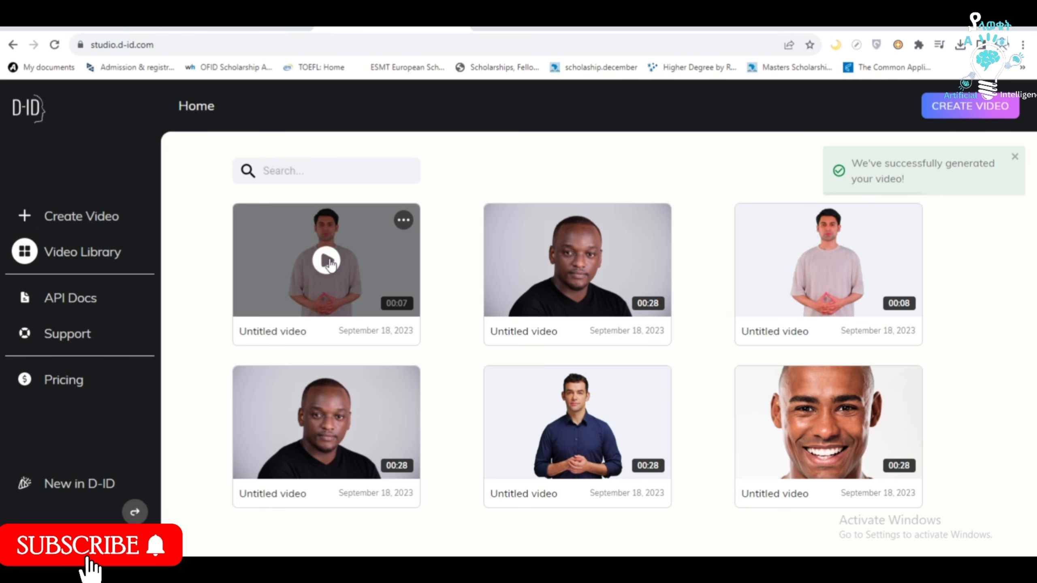
pyautogui.click(326, 260)
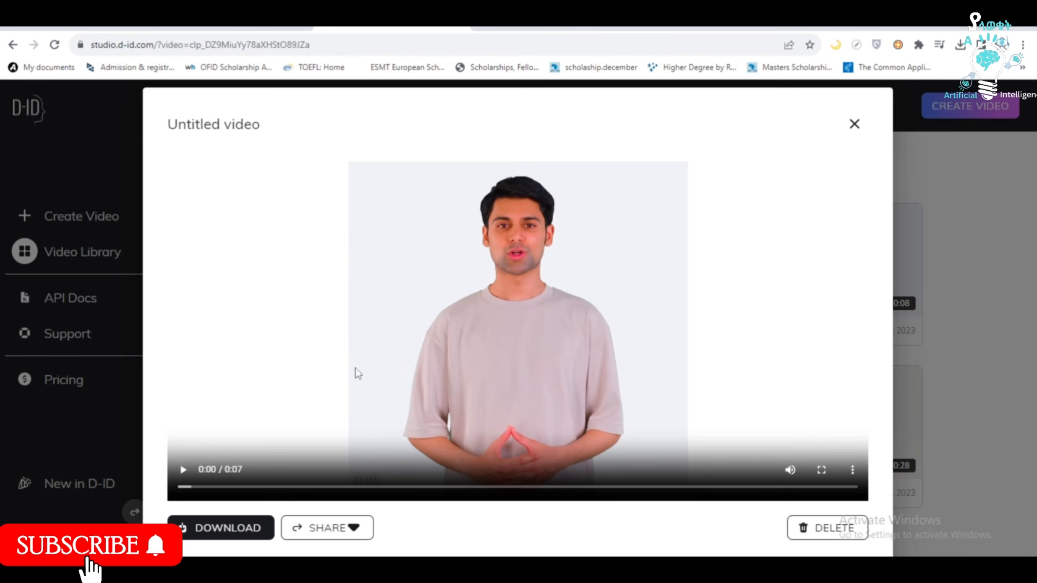
pyautogui.click(184, 469)
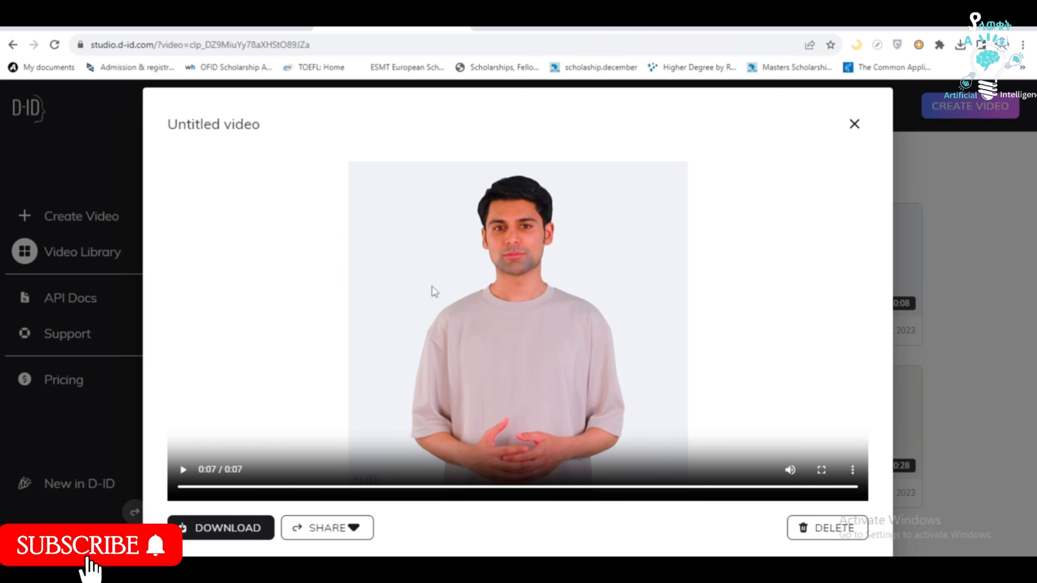
pyautogui.click(218, 531)
pyautogui.click(854, 123)
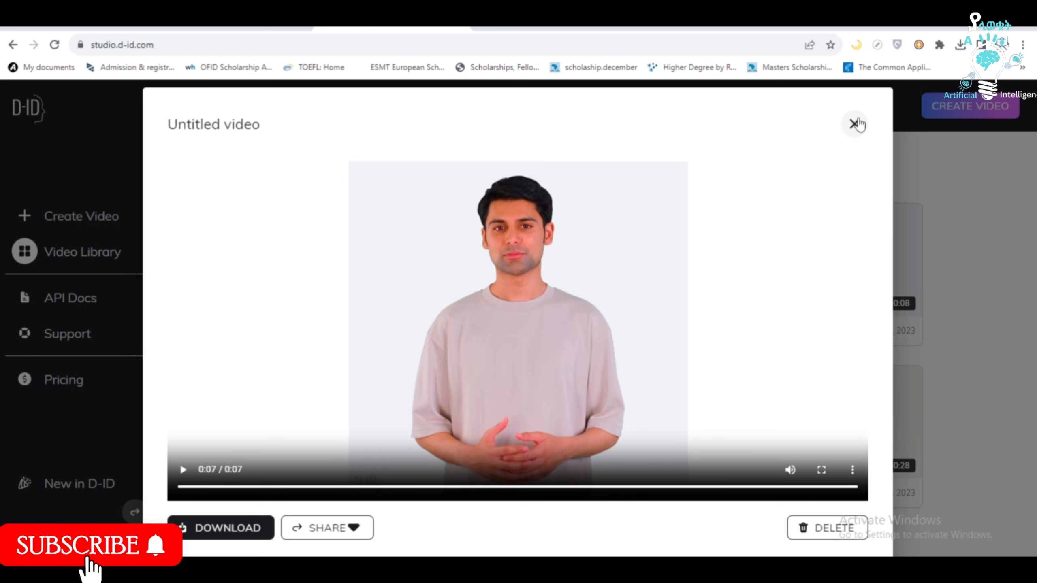
# Start another new video and choose the presenter in the maroon suit.
pyautogui.click(127, 212)
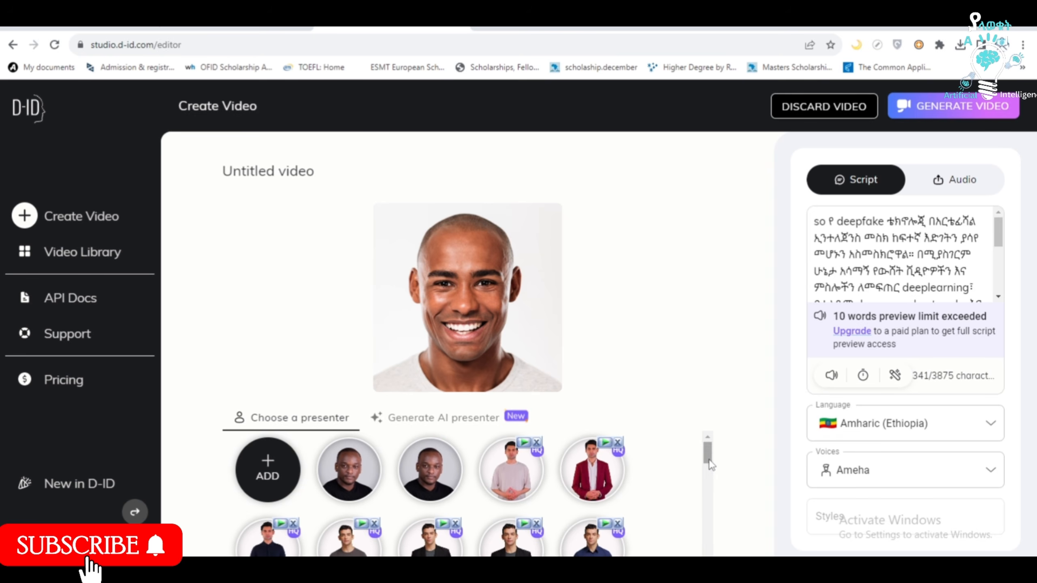
pyautogui.click(250, 470)
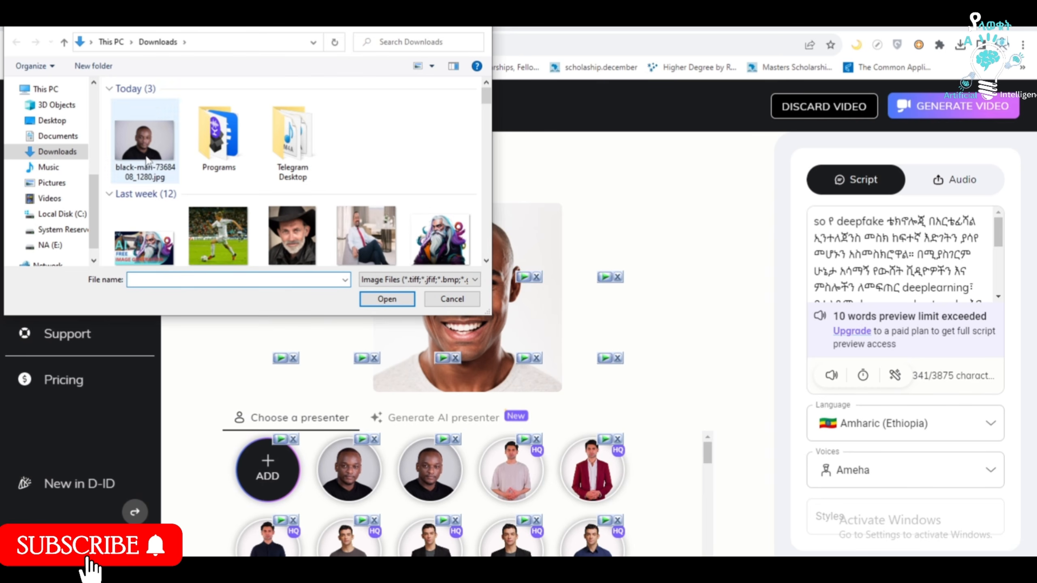
pyautogui.click(482, 27)
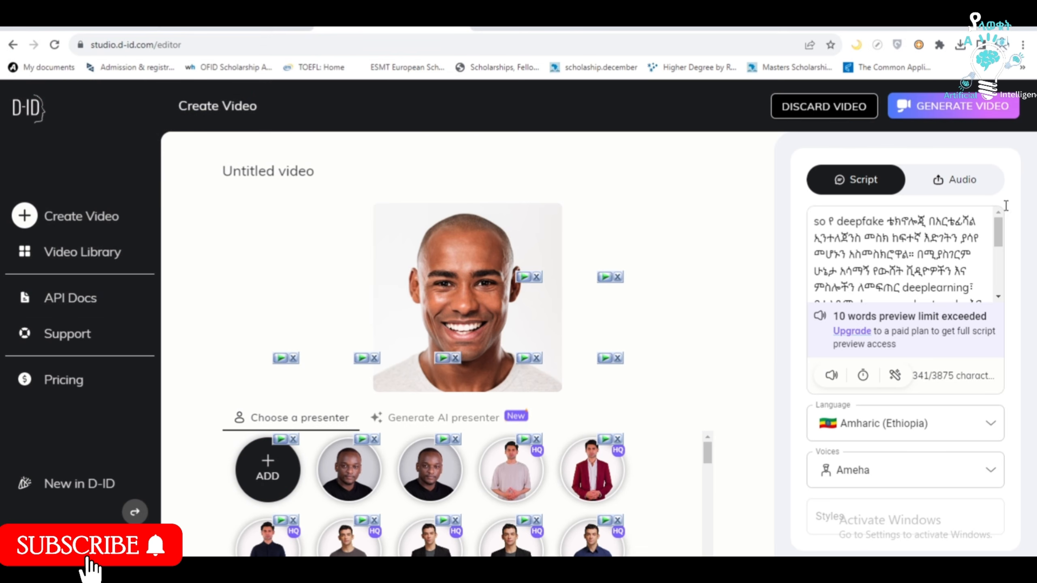
pyautogui.click(593, 490)
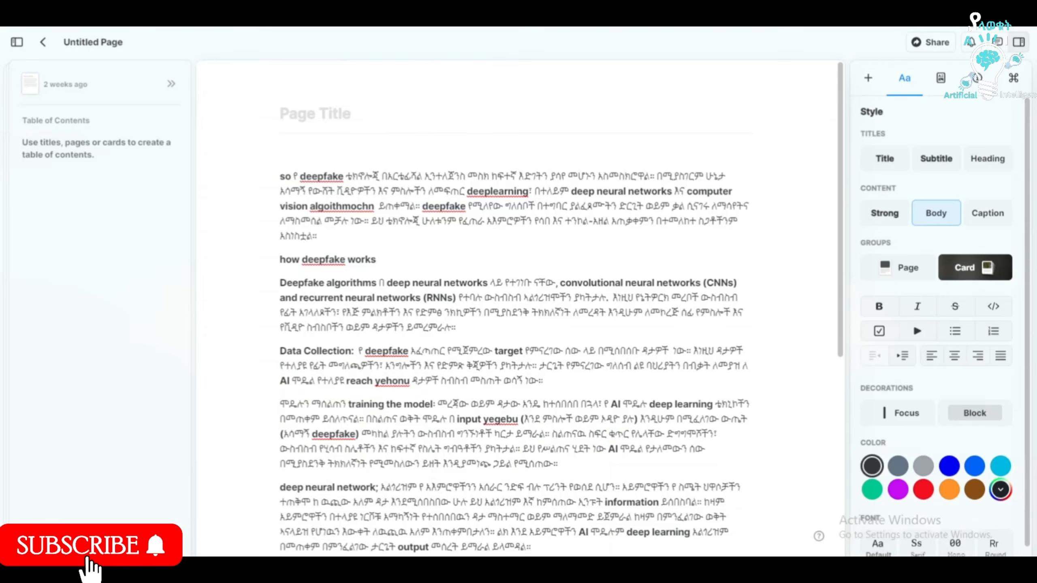
# Replace the script with the first Amharic paragraph about deepfake technology, copied from the untitled document page.
pyautogui.tripleClick(333, 221)
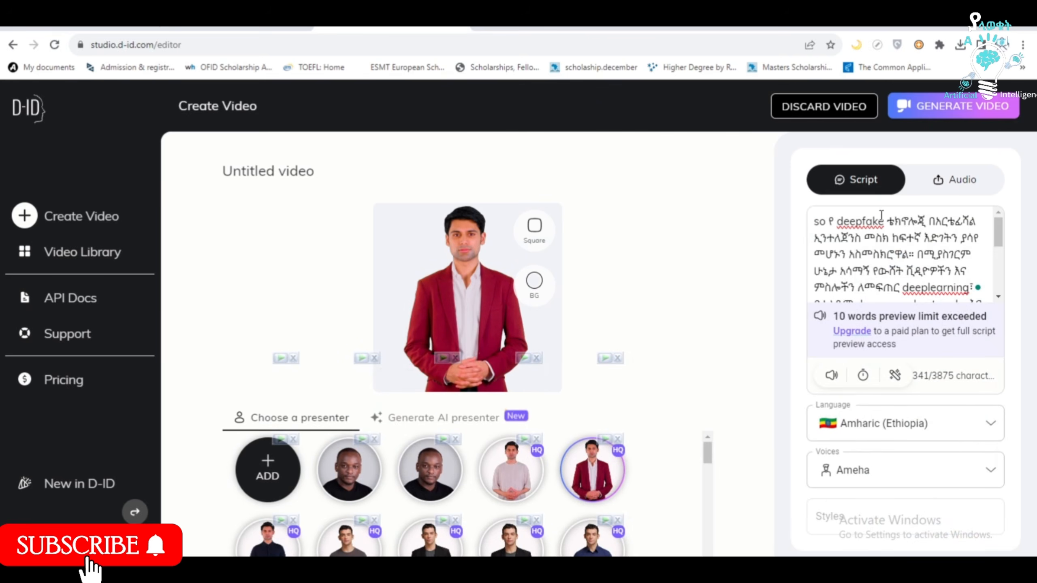
pyautogui.hotkey('ctrl', 'a')
pyautogui.press('BackSpace')
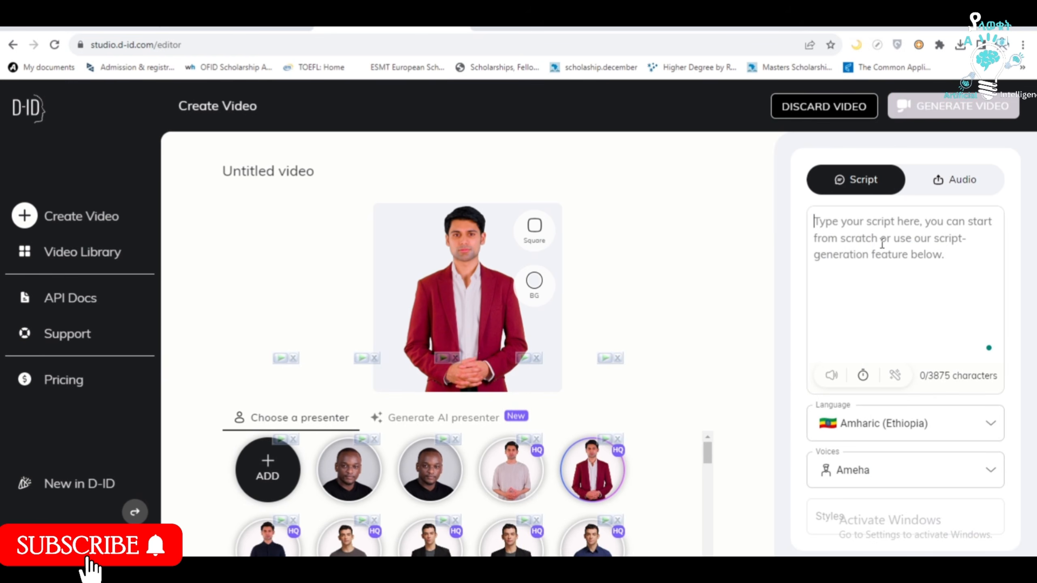
pyautogui.hotkey('ctrl', 'v')
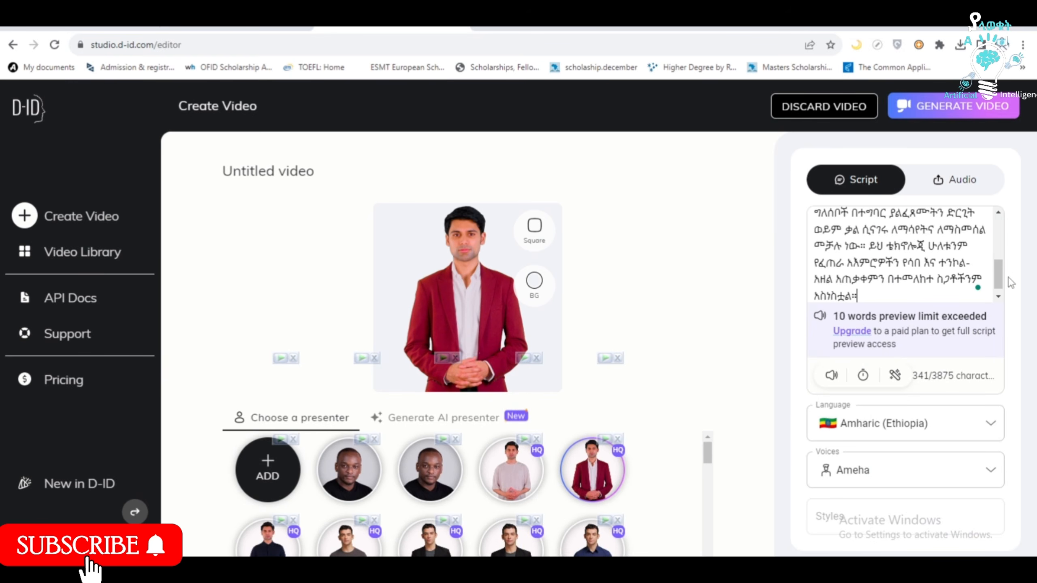
# Select the male Amharic voice Ameha for the script and generate the video with the maroon-suit presenter.
pyautogui.moveTo(1000, 281); pyautogui.dragTo(990, 306)
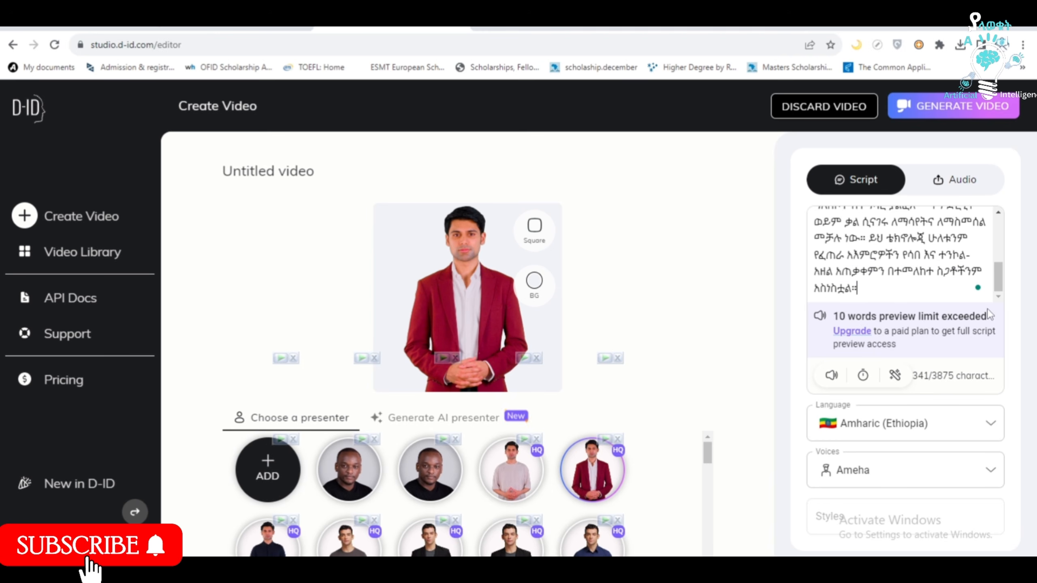
pyautogui.click(900, 476)
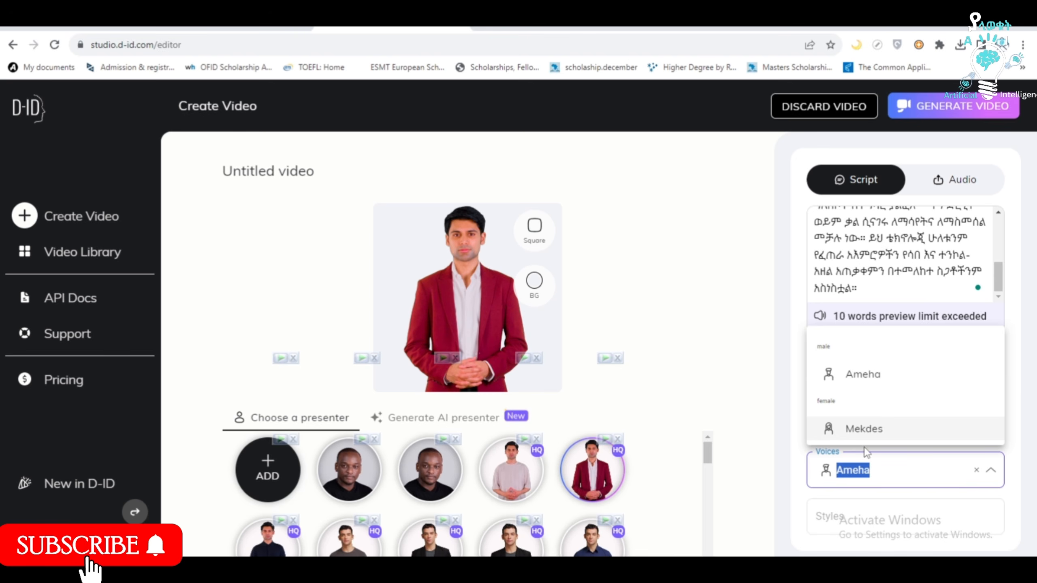
pyautogui.click(872, 373)
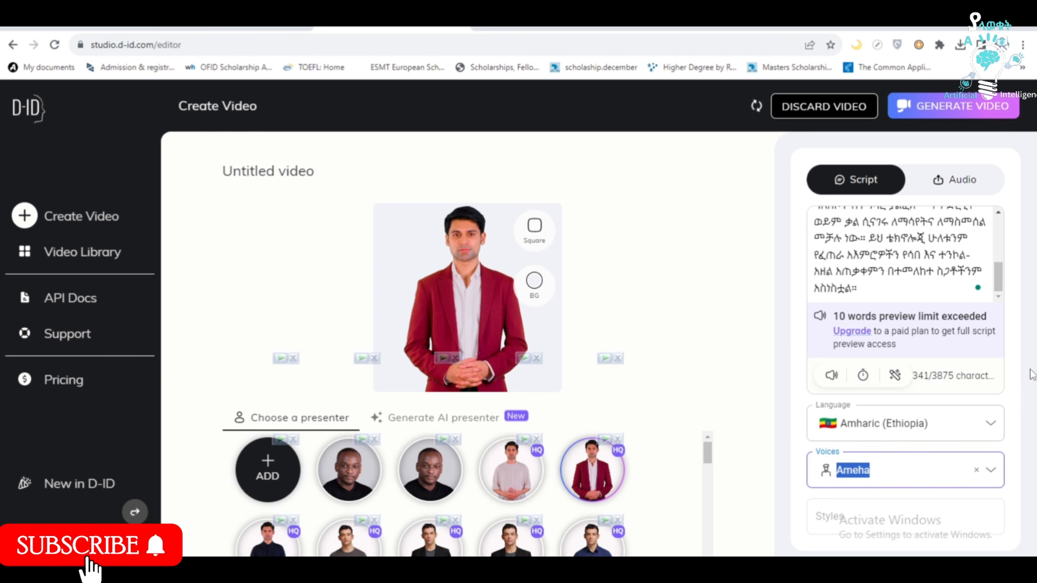
pyautogui.click(934, 107)
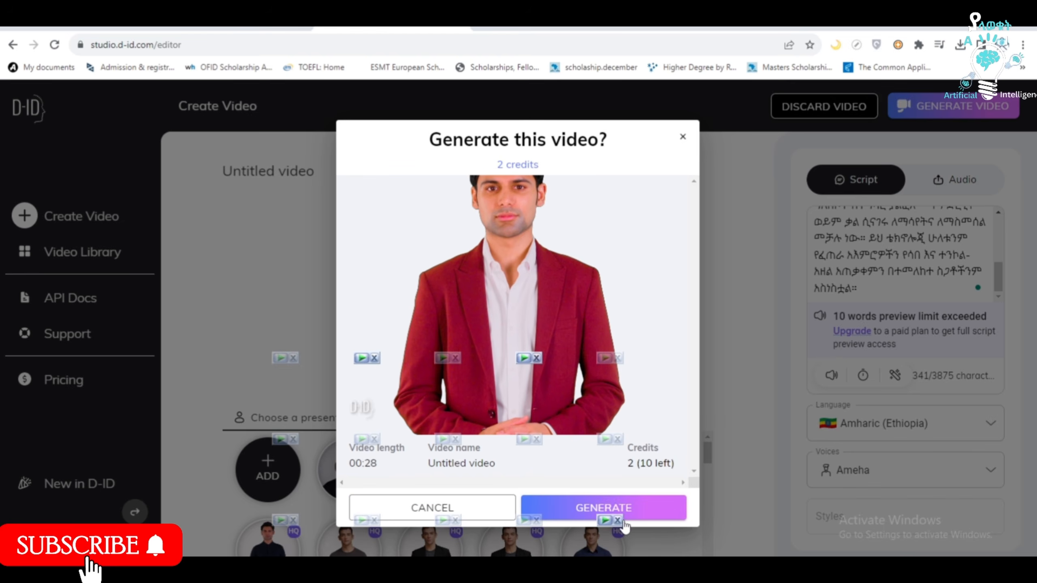
pyautogui.click(643, 510)
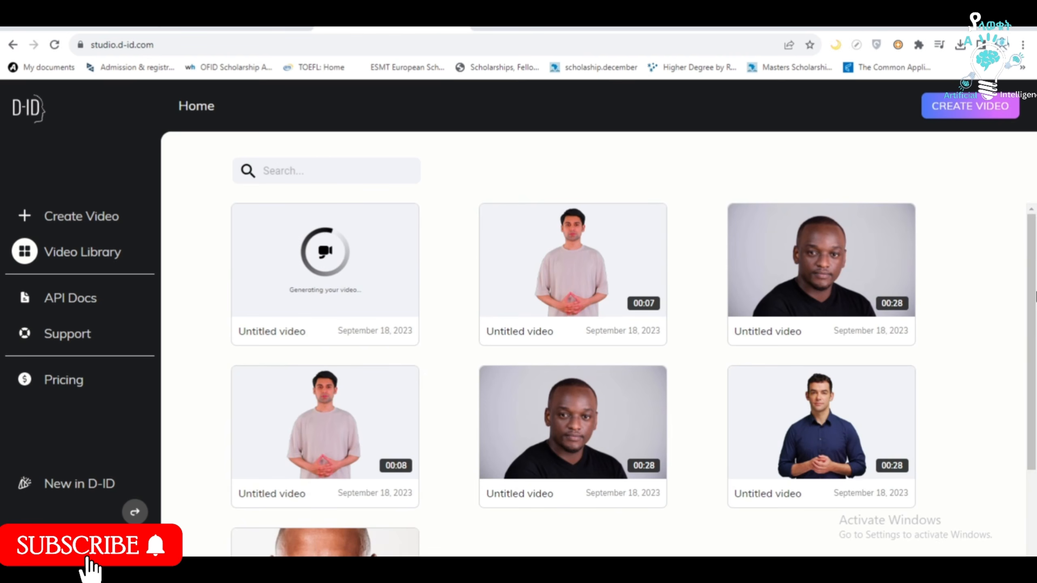
# Play the newly generated maroon-suit presenter video from the video library to the end and close it.
pyautogui.scroll(-2, 925, 183)
pyautogui.scroll(2, 926, 184)
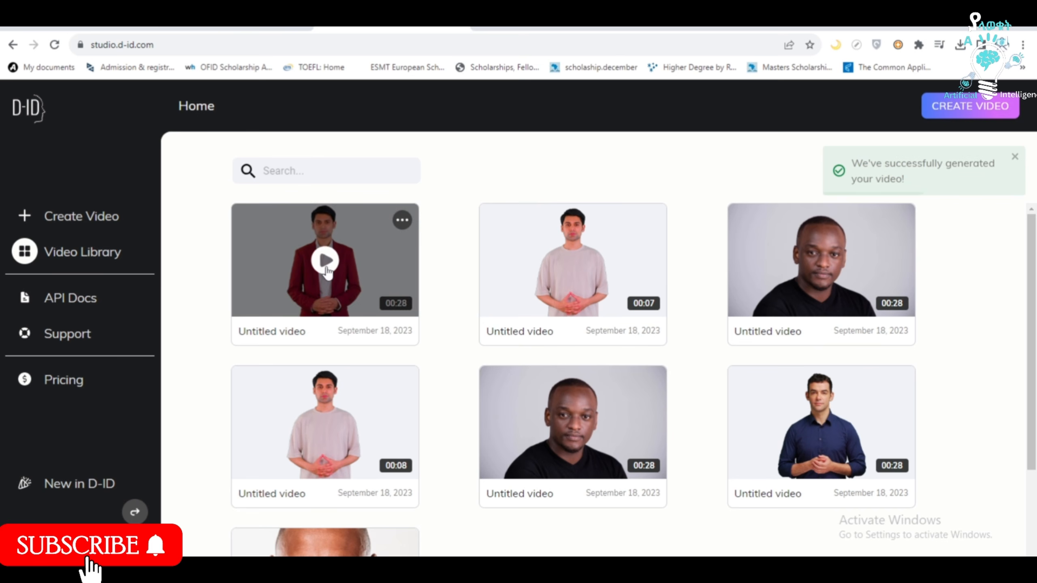
pyautogui.click(326, 261)
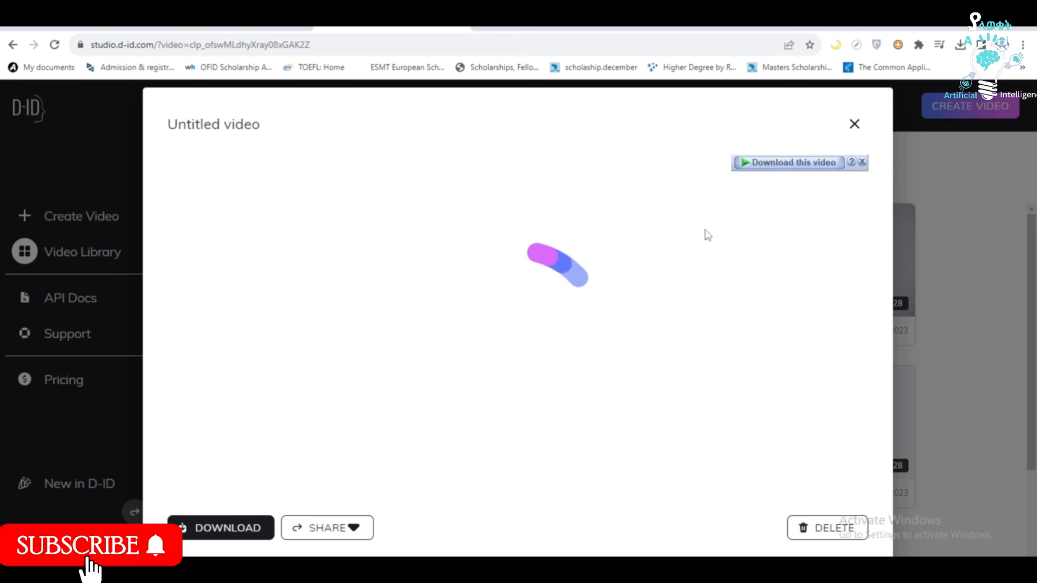
pyautogui.click(861, 162)
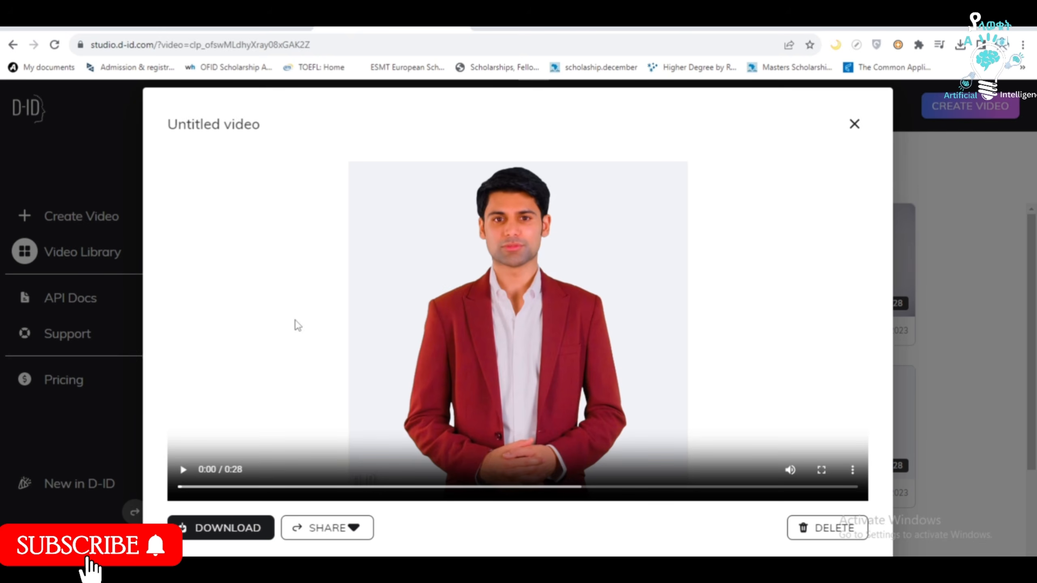
pyautogui.click(184, 470)
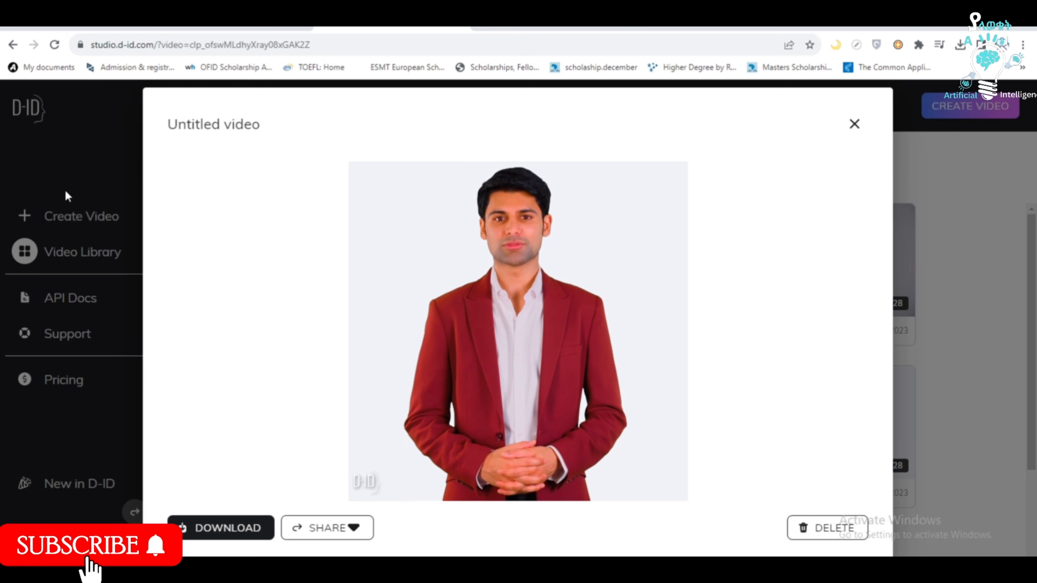
pyautogui.moveTo(182, 227)
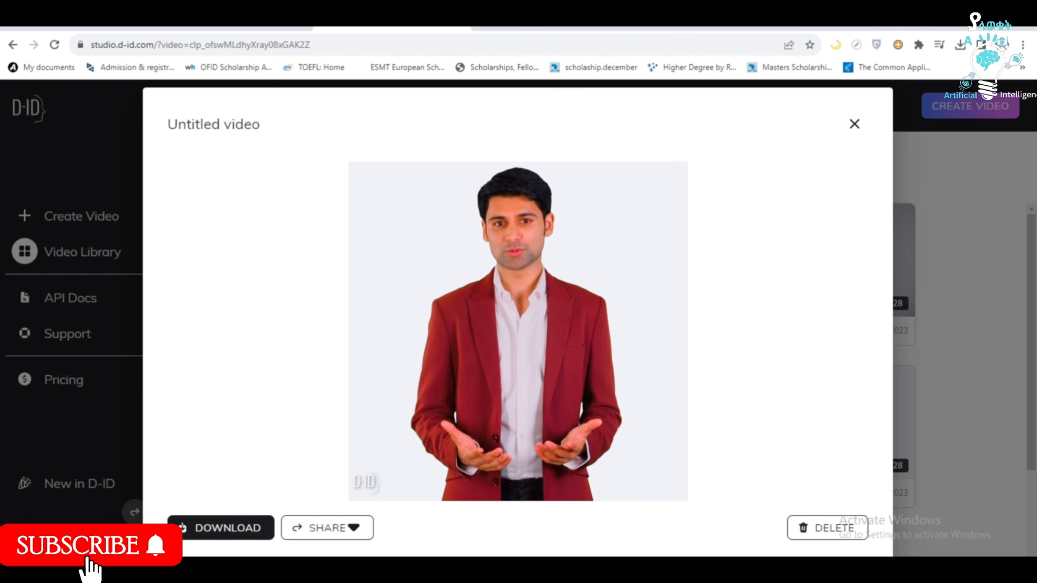
pyautogui.moveTo(227, 242)
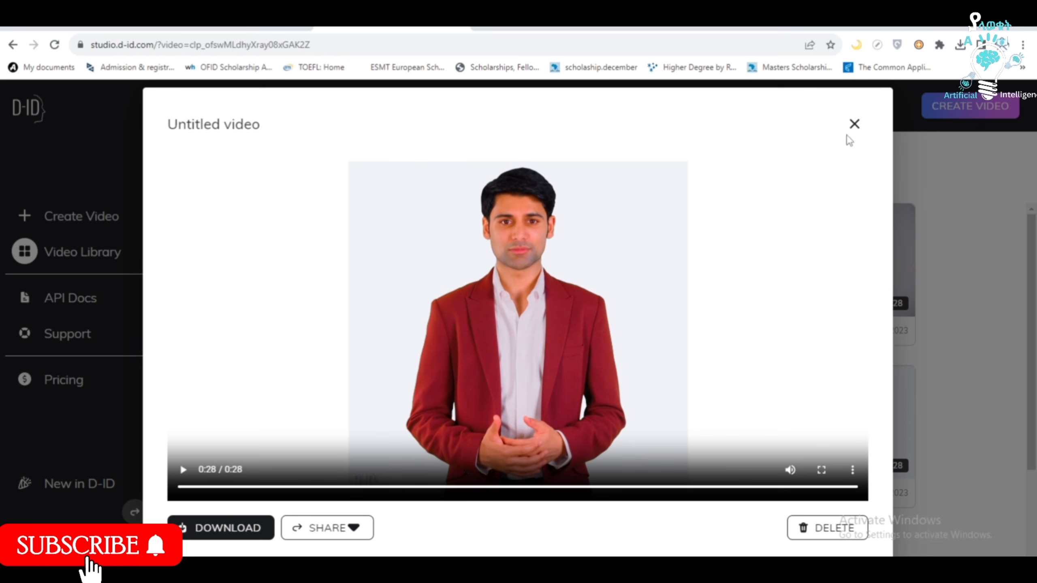
pyautogui.click(856, 125)
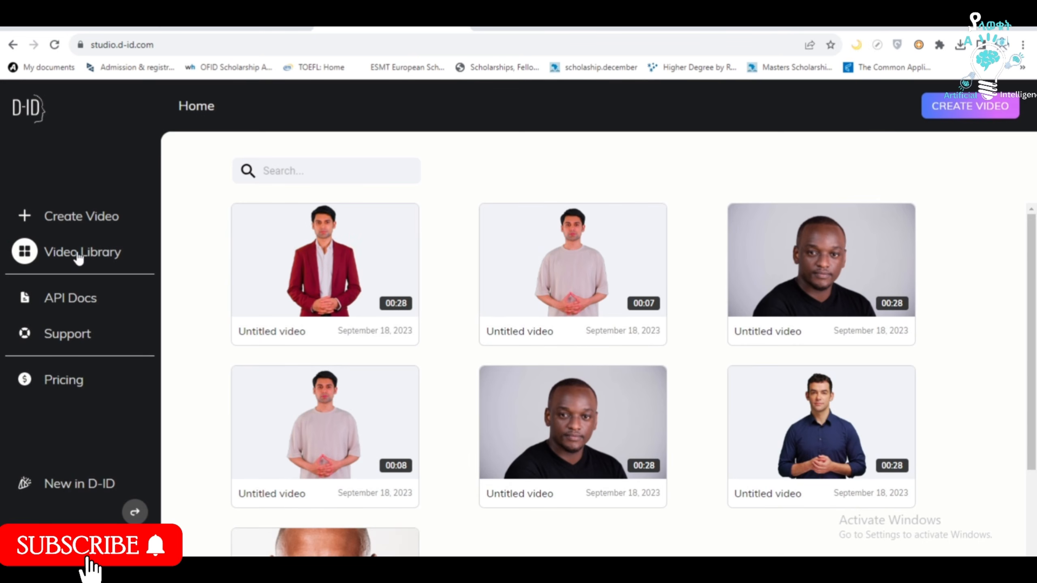
# Start another new video and switch its speech source from script to uploaded audio.
pyautogui.click(102, 217)
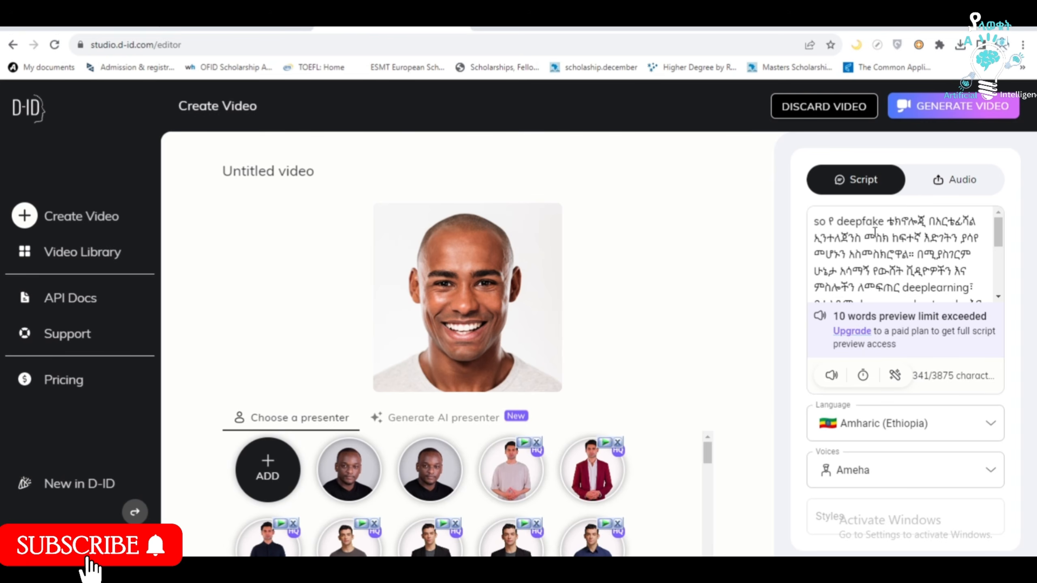
pyautogui.click(975, 180)
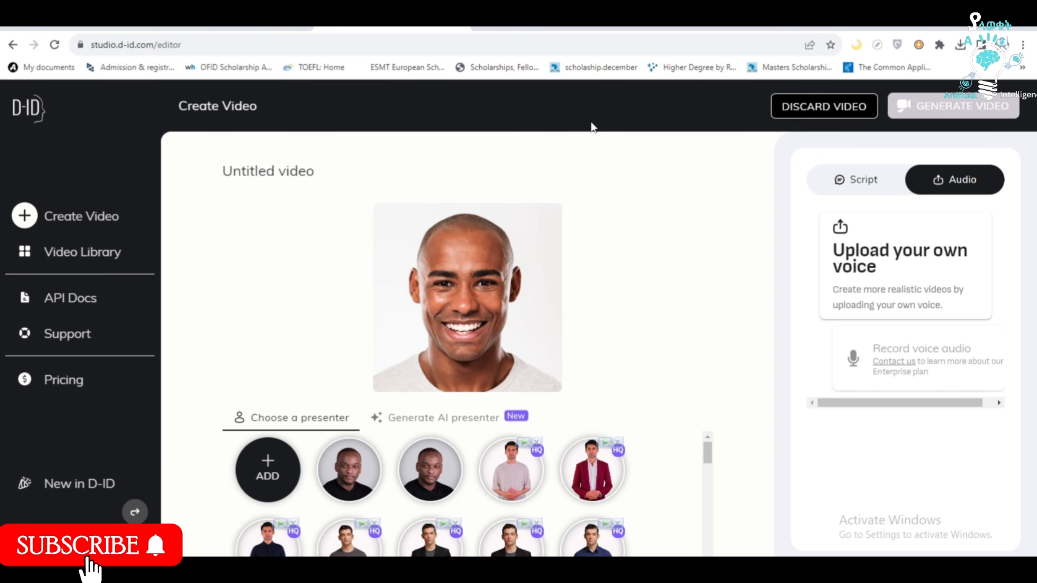
pyautogui.hotkey('alt', 'Tab')
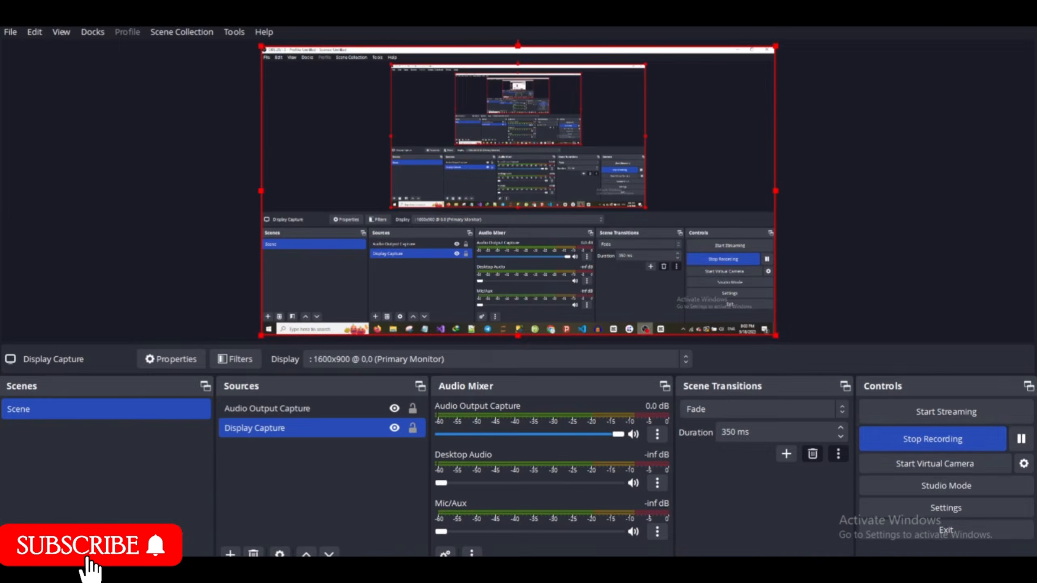